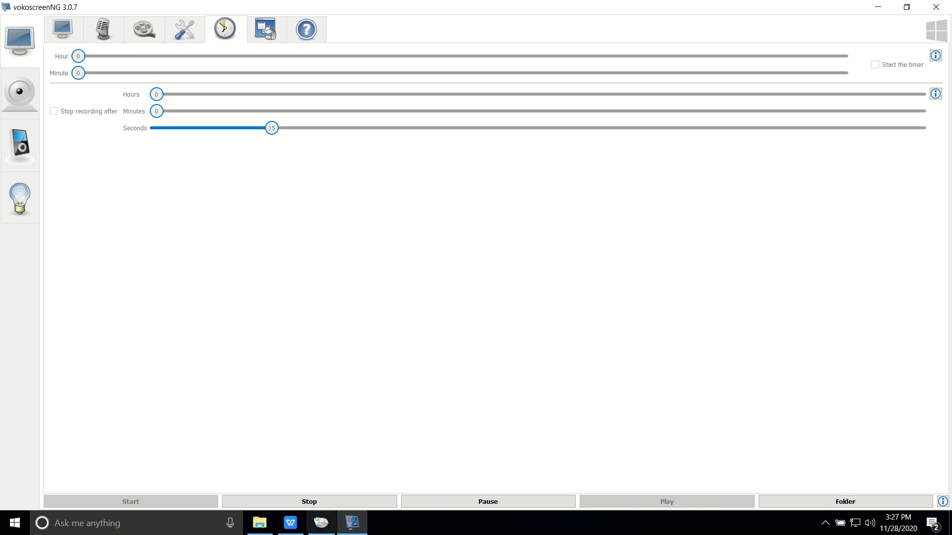
Bring OSForensics forward and scroll its Start page down to the Housekeeping and Help tools
left_click(321, 523)
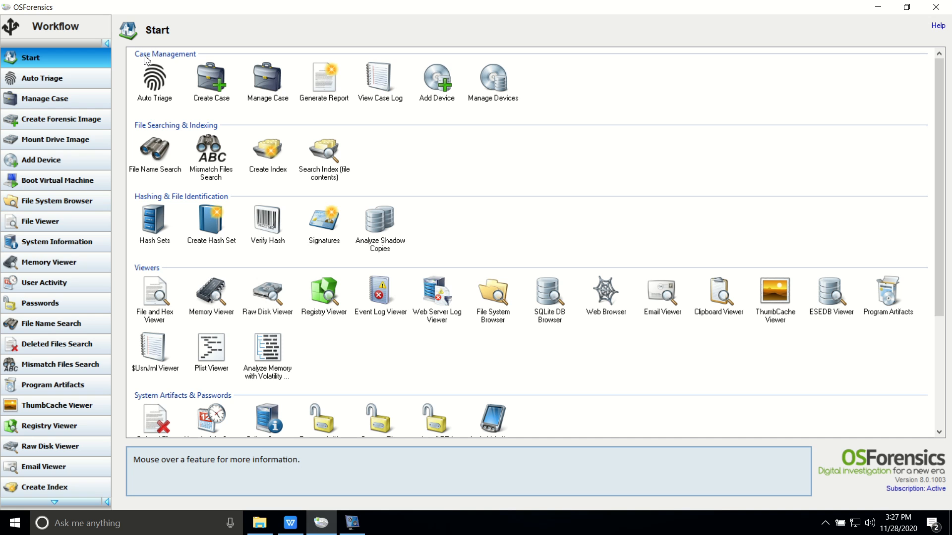
scroll(74, 337, "down", 2)
scroll(77, 345, "down", 2)
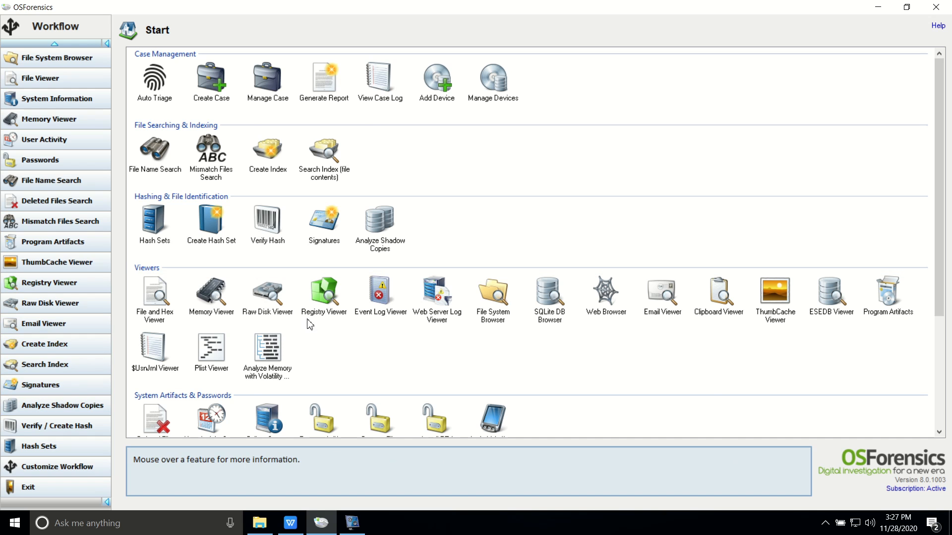
scroll(309, 325, "down", 3)
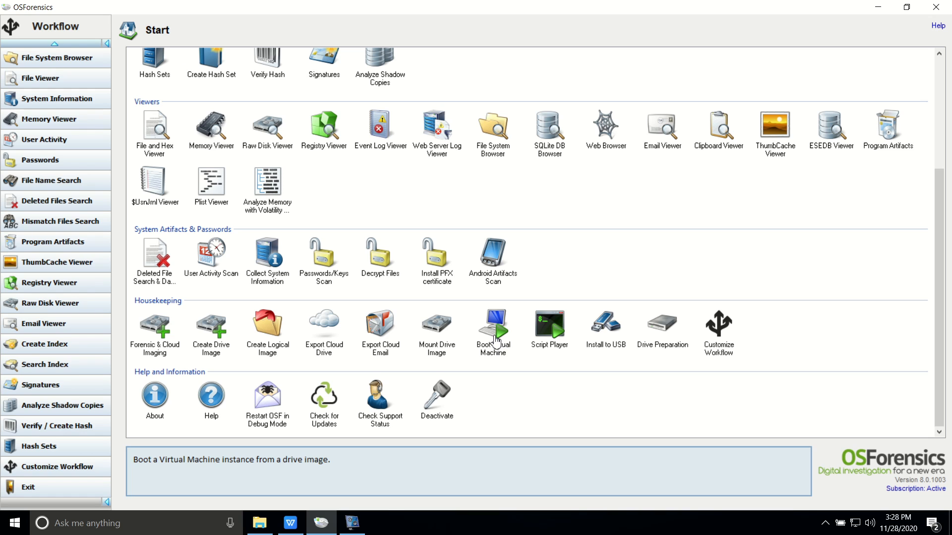
In Boot Virtual Machine, load D:\Document Forgery Part 3.E01 as the image file
left_click(496, 341)
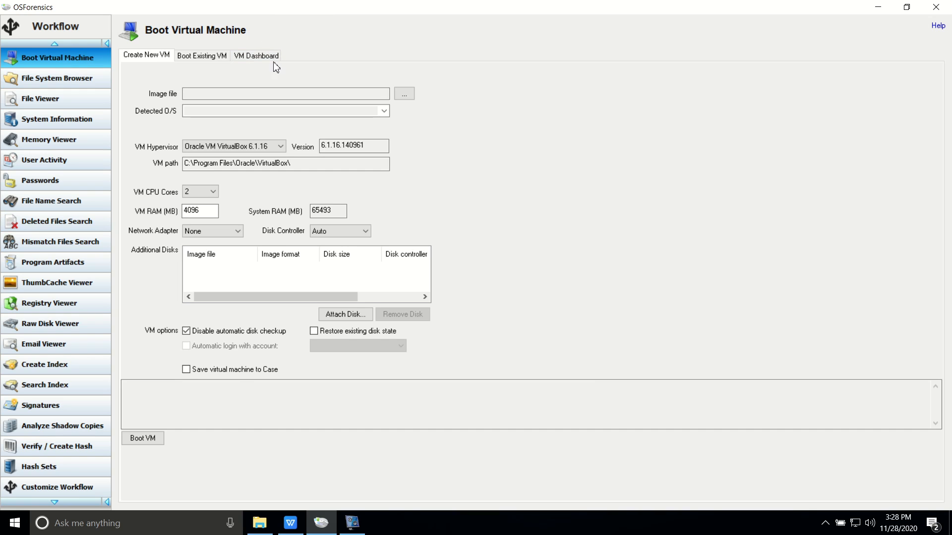
left_click(404, 94)
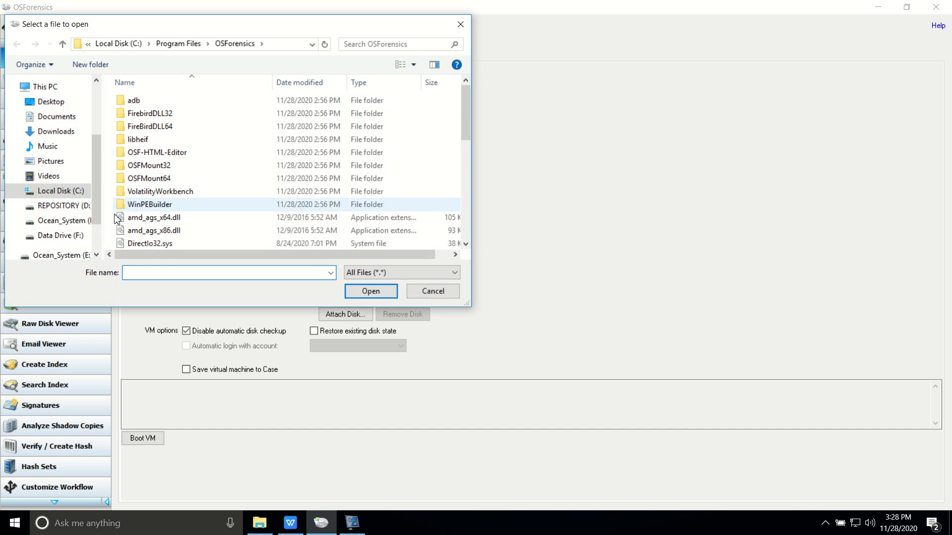
left_click(58, 236)
scroll(173, 190, "down", 4)
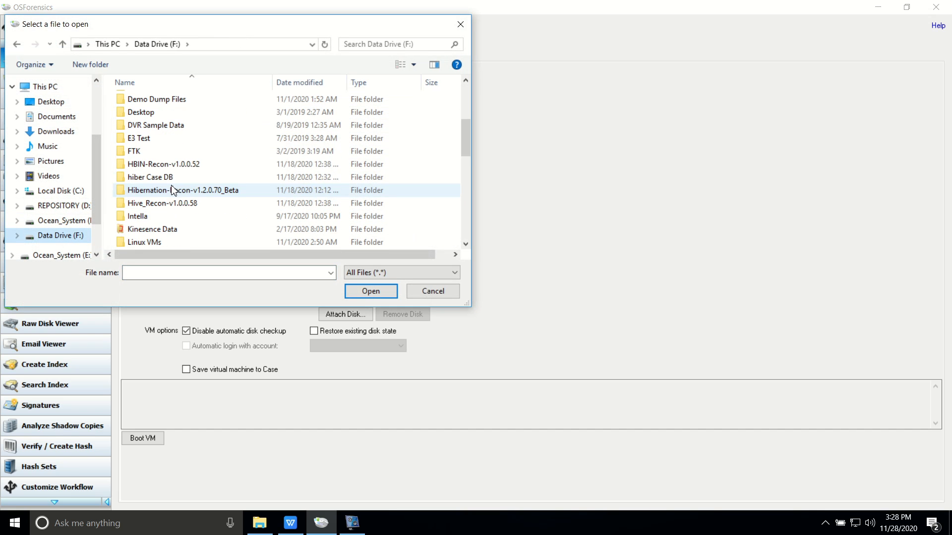
left_click(59, 191)
left_click(58, 206)
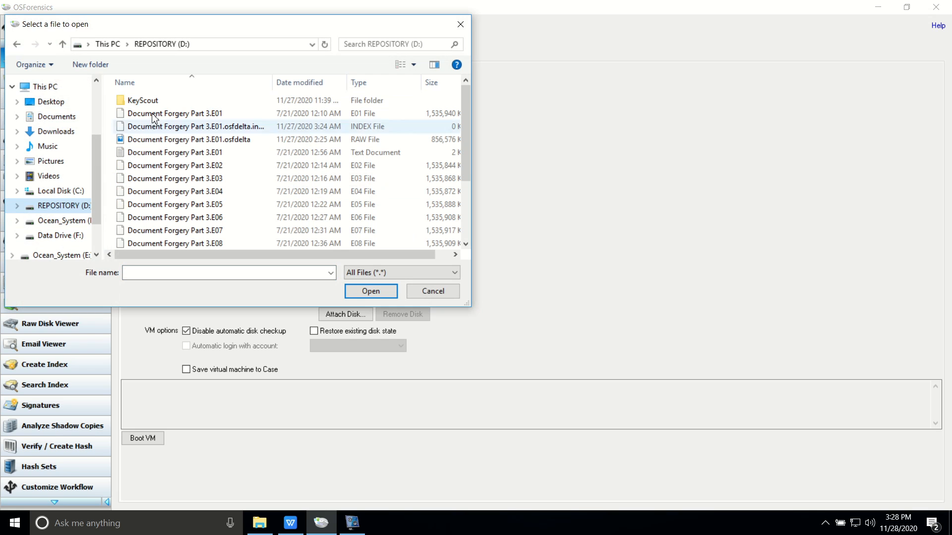
left_click(165, 113)
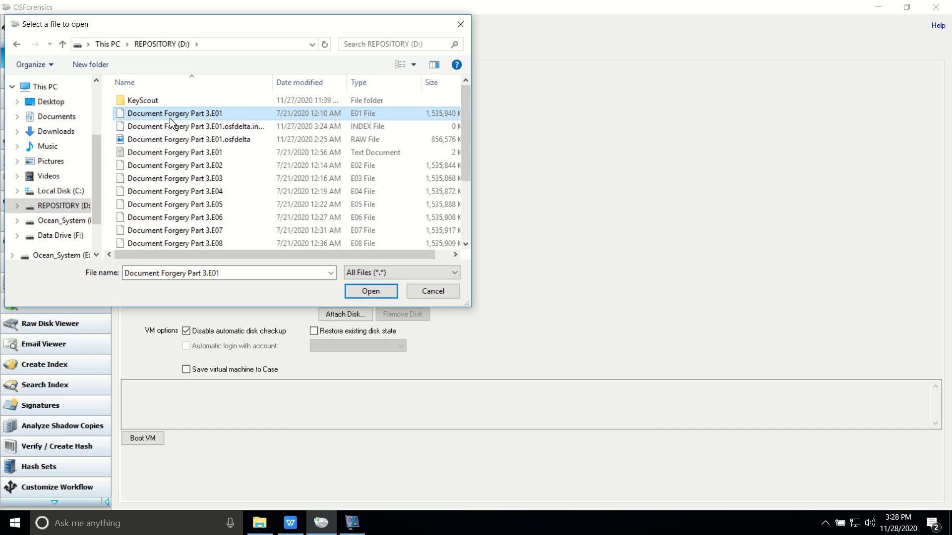
left_click(356, 292)
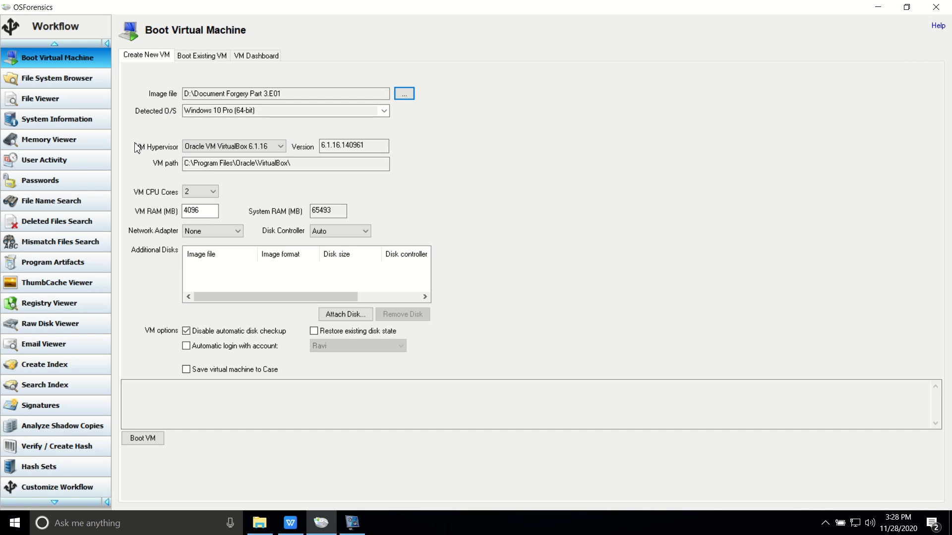
Configure the VM with 4 CPU cores, 8096 MB RAM and a NAT network adapter
left_click(215, 144)
left_click(215, 145)
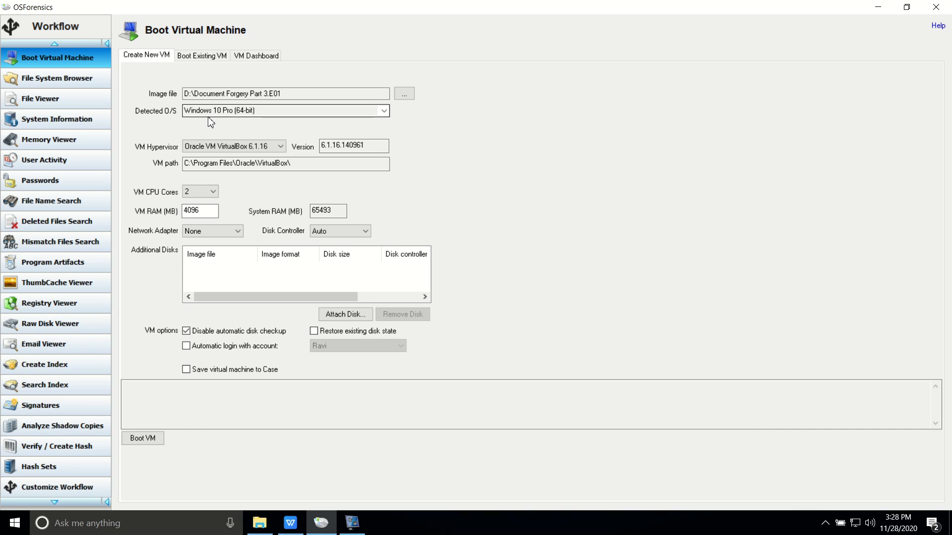
left_click(214, 193)
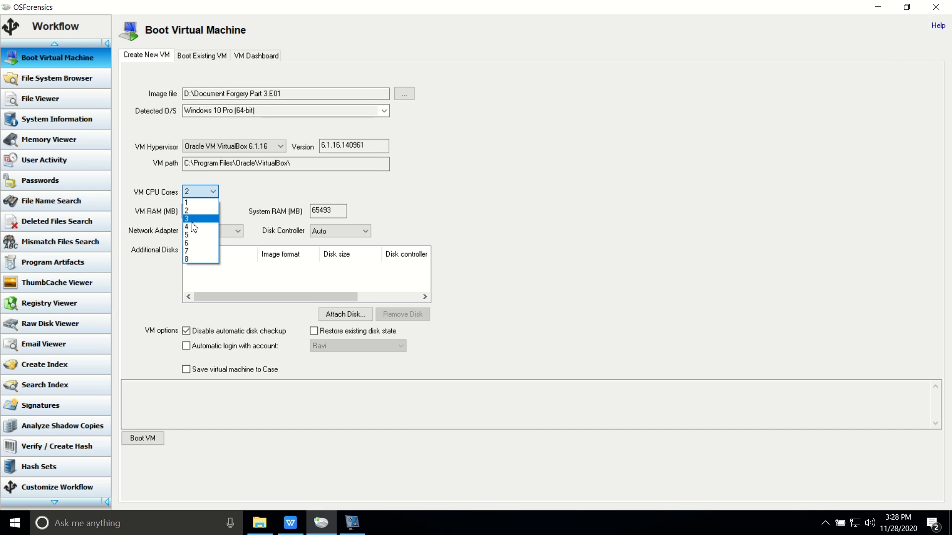
left_click(193, 227)
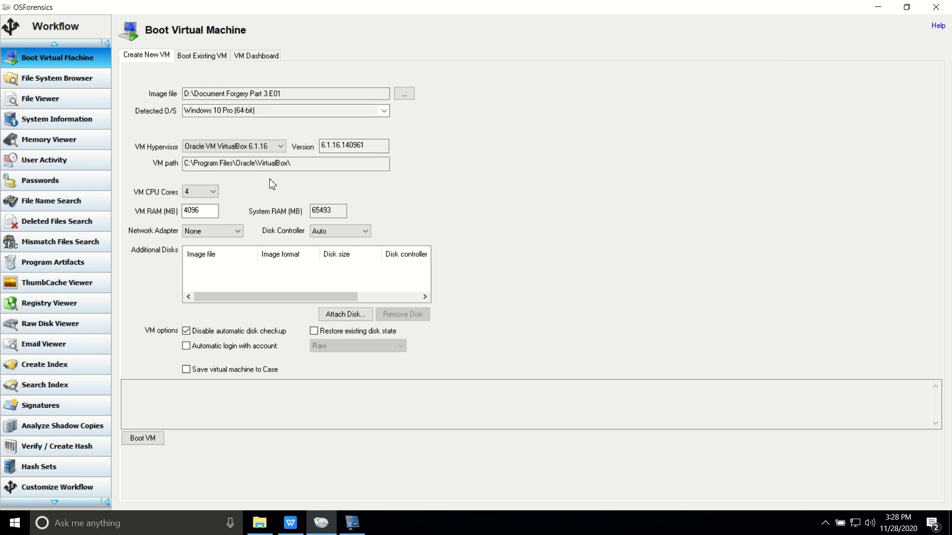
double_click(197, 211)
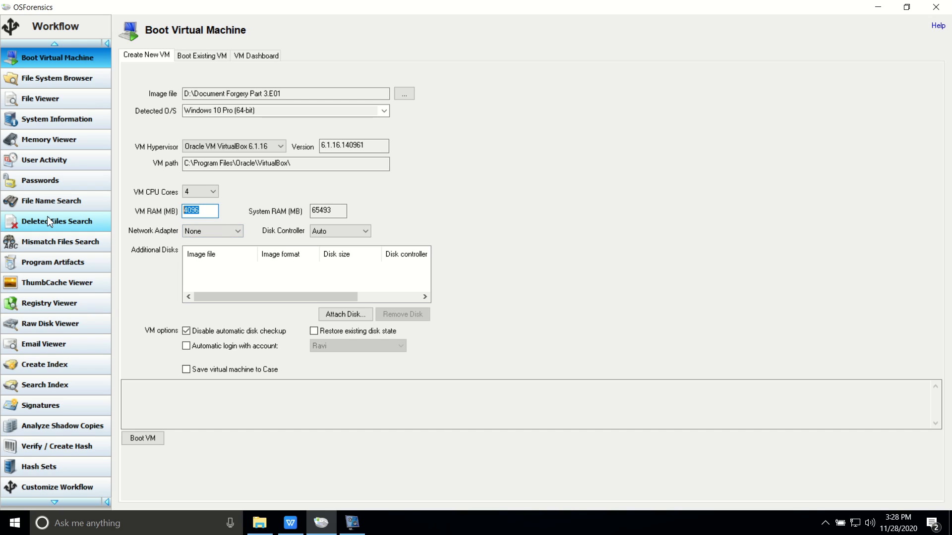
type("8096")
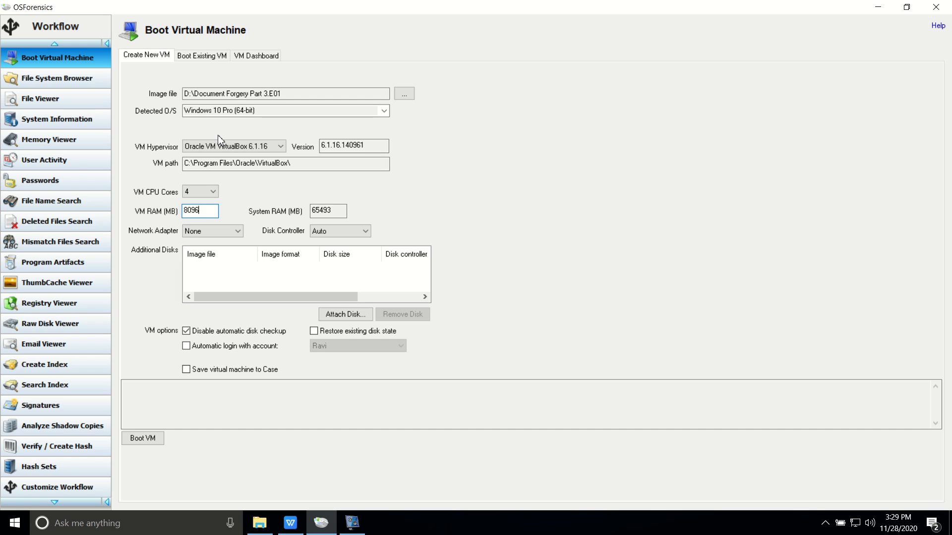
left_click(239, 230)
left_click(206, 251)
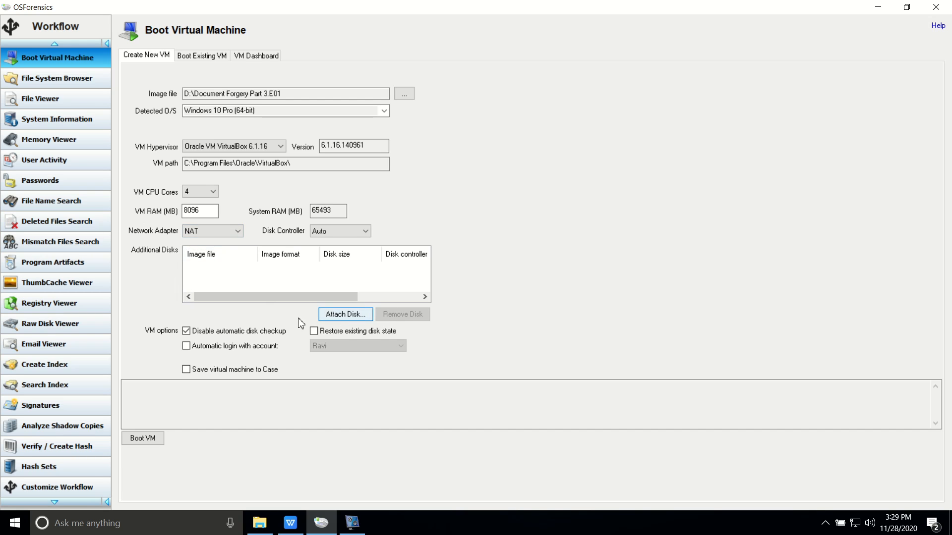
Attach OxyKeyScout.E01 from the KeyScout folder as an additional VM disk
left_click(337, 317)
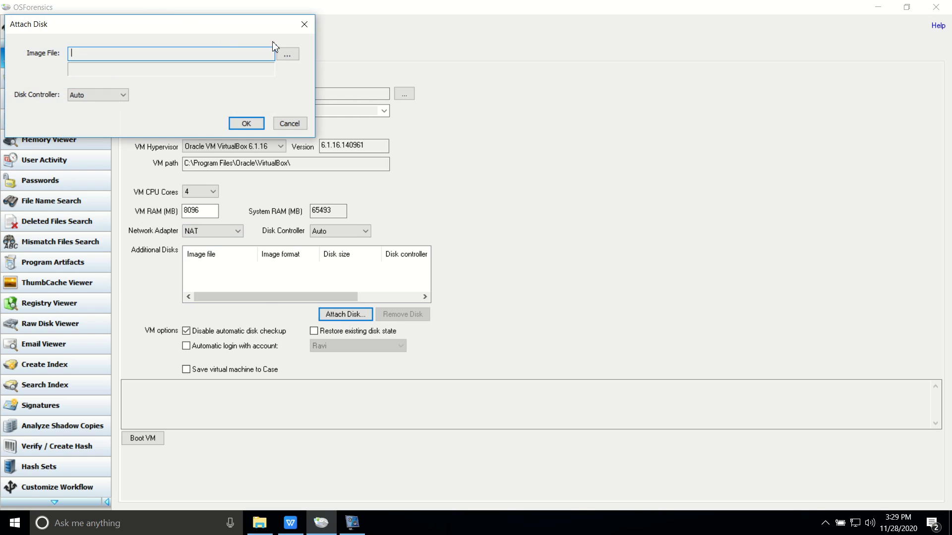
left_click(287, 55)
double_click(102, 98)
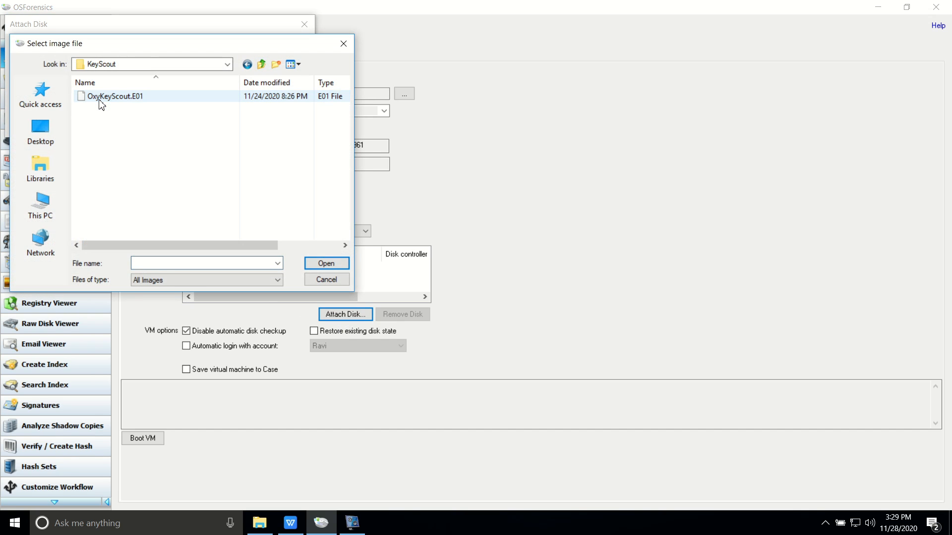
left_click(102, 98)
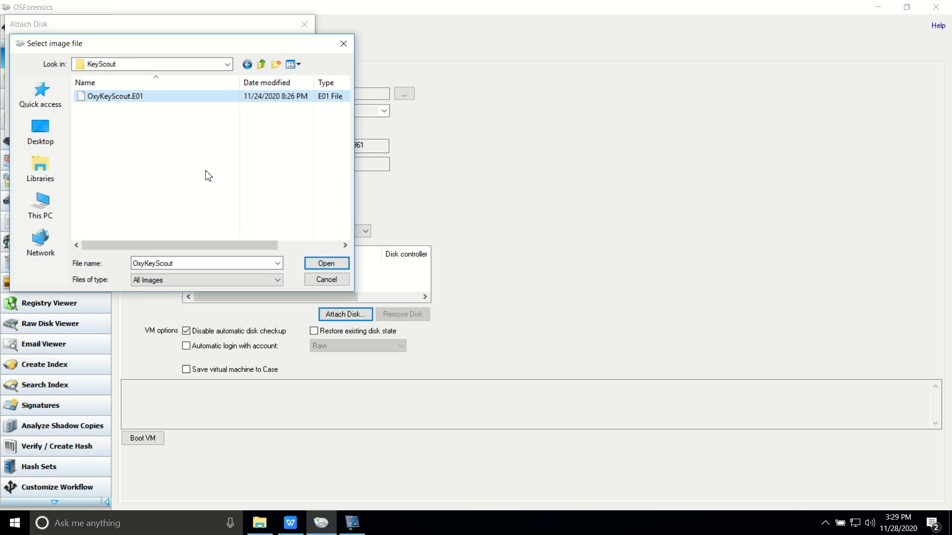
left_click(320, 263)
left_click(246, 124)
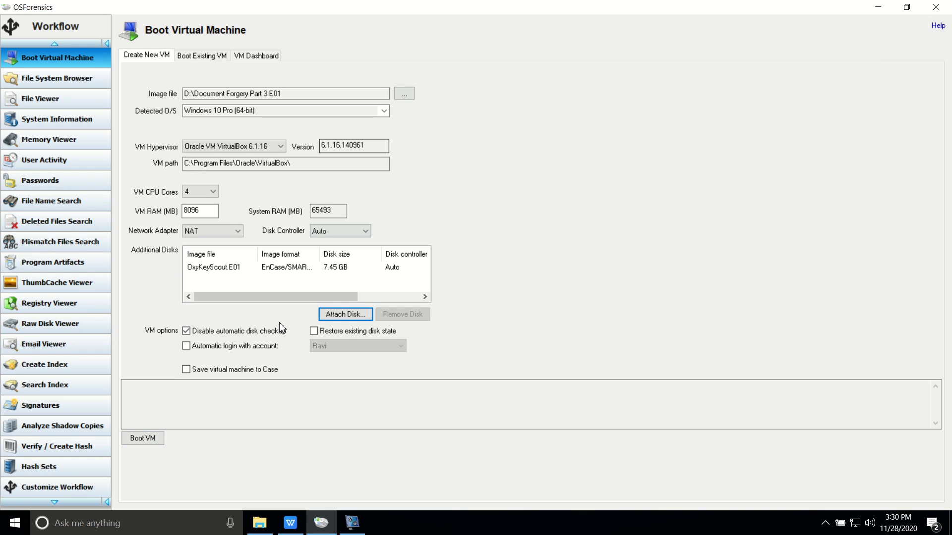
Boot the VM, check it in the VM Dashboard, then restore its VirtualBox window
left_click(154, 442)
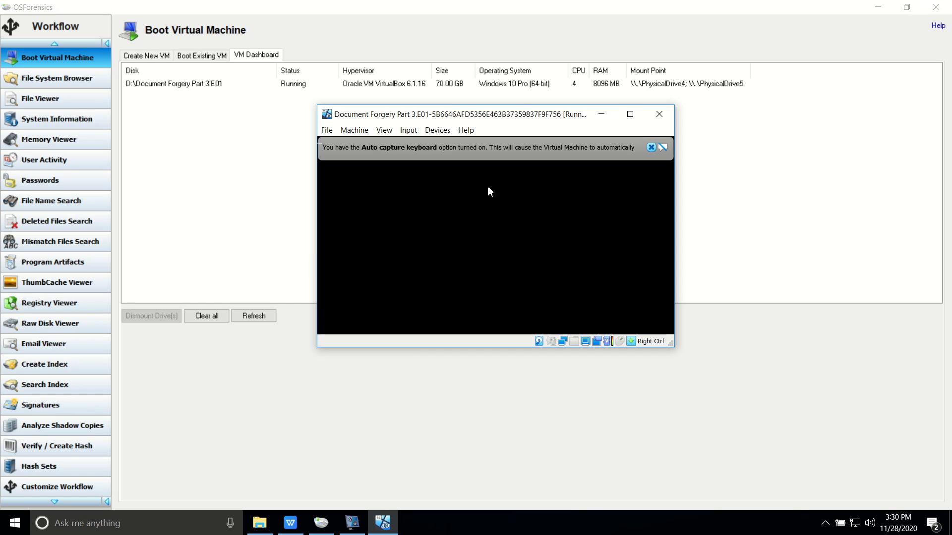
left_click(601, 116)
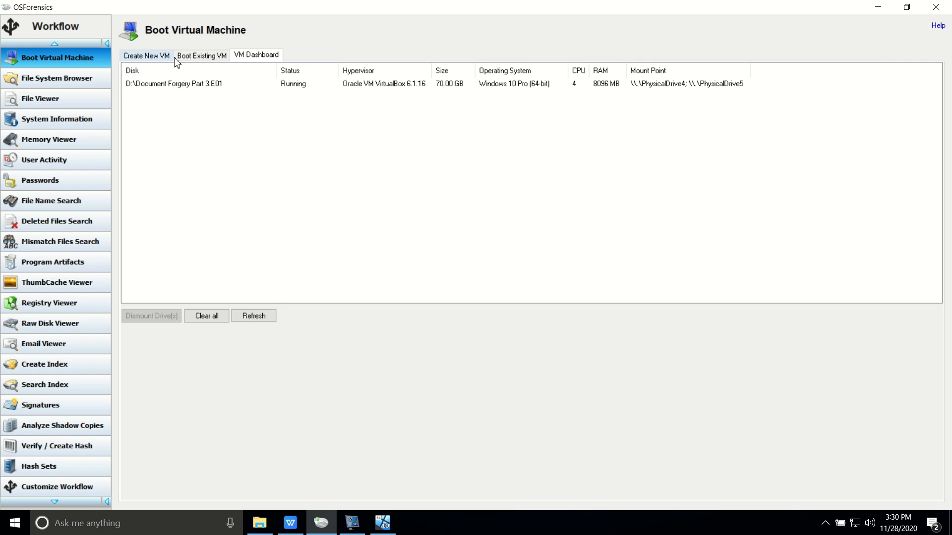
left_click(163, 86)
left_click(202, 125)
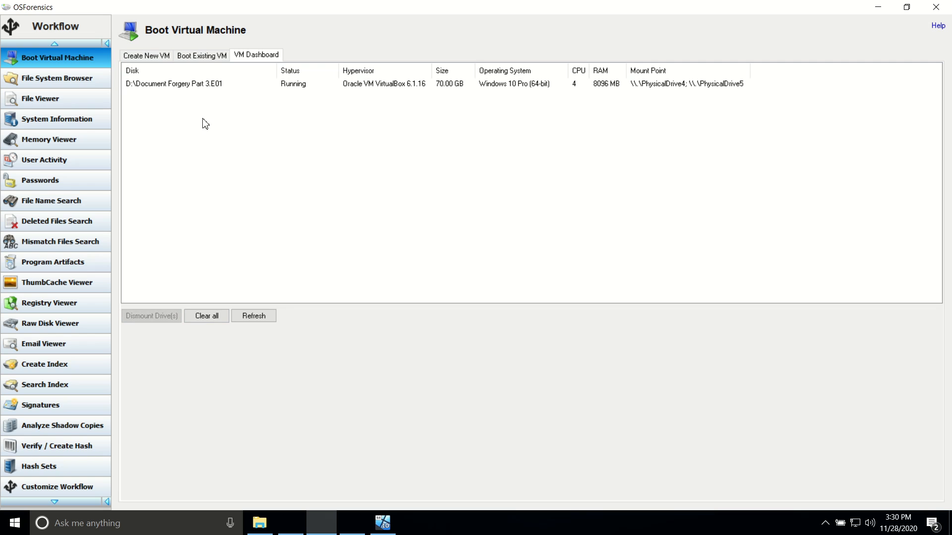
left_click(209, 57)
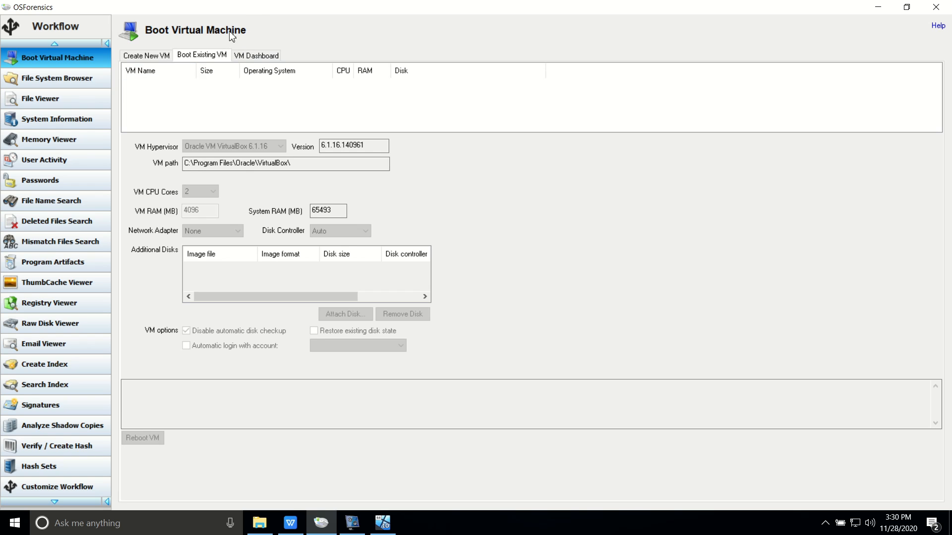
left_click(134, 57)
left_click(382, 523)
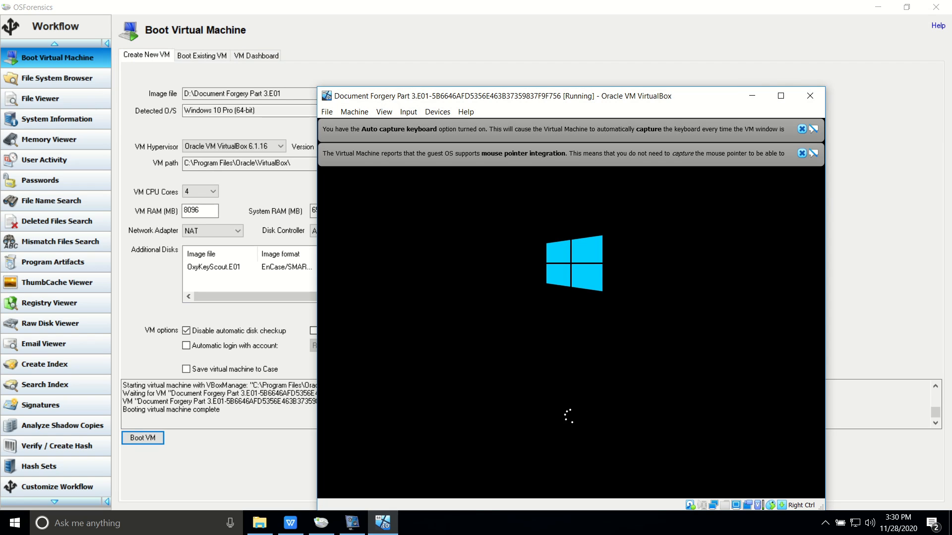
Dismiss both VirtualBox notices, maximize the VM window and clear the Windows lock screen
left_click(802, 153)
left_click(801, 129)
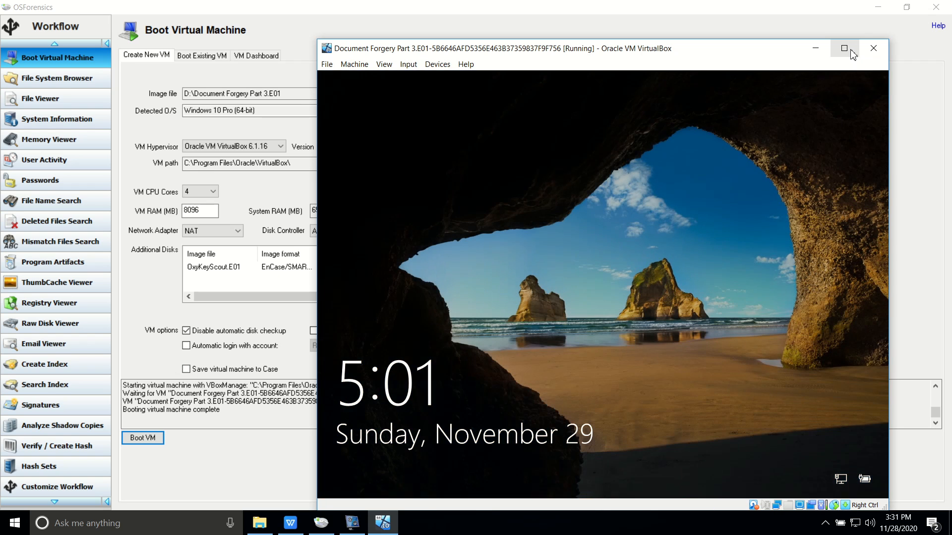
left_click(844, 48)
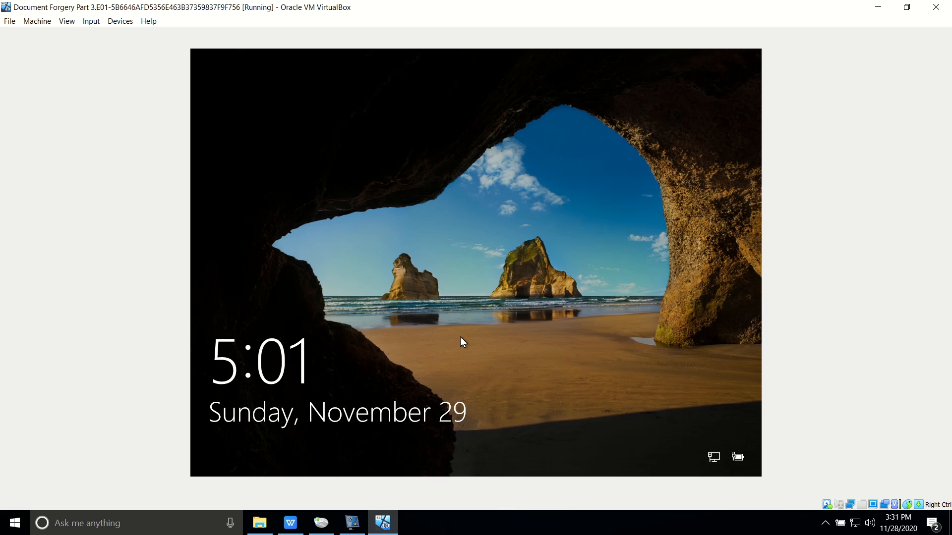
left_click(392, 421)
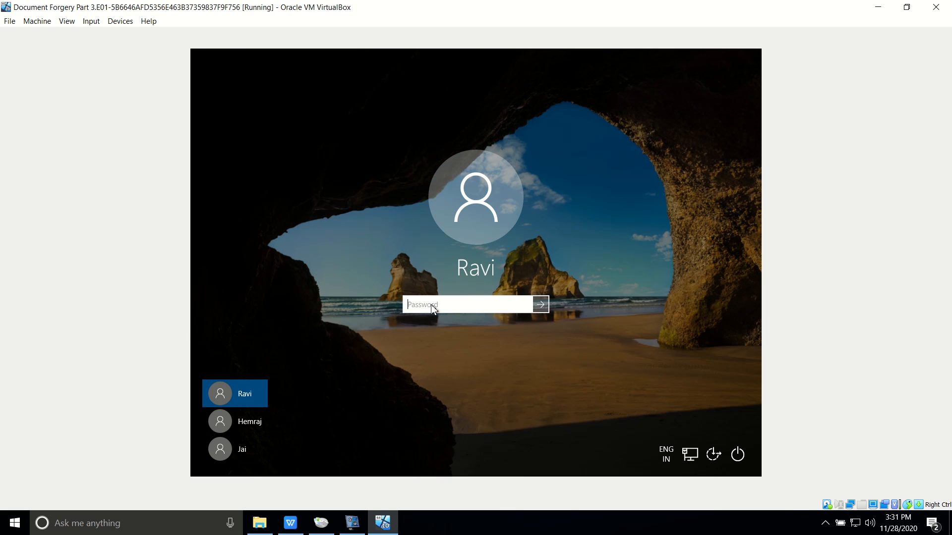
Enter the user account password at the Windows sign-in screen to log in
key("Return")
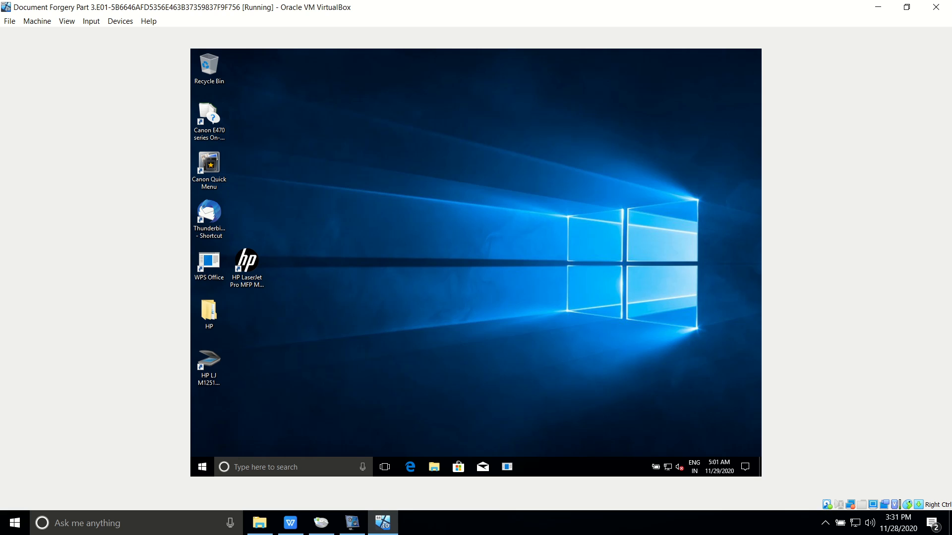
Open the guest's File Explorer maximized and browse to NEW VOLUME (D:)
left_click(434, 471)
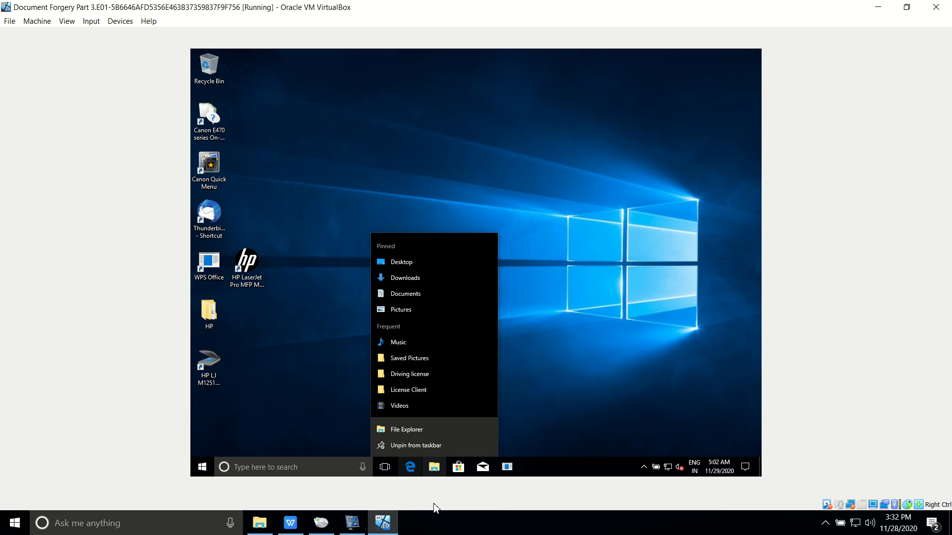
left_click(434, 469)
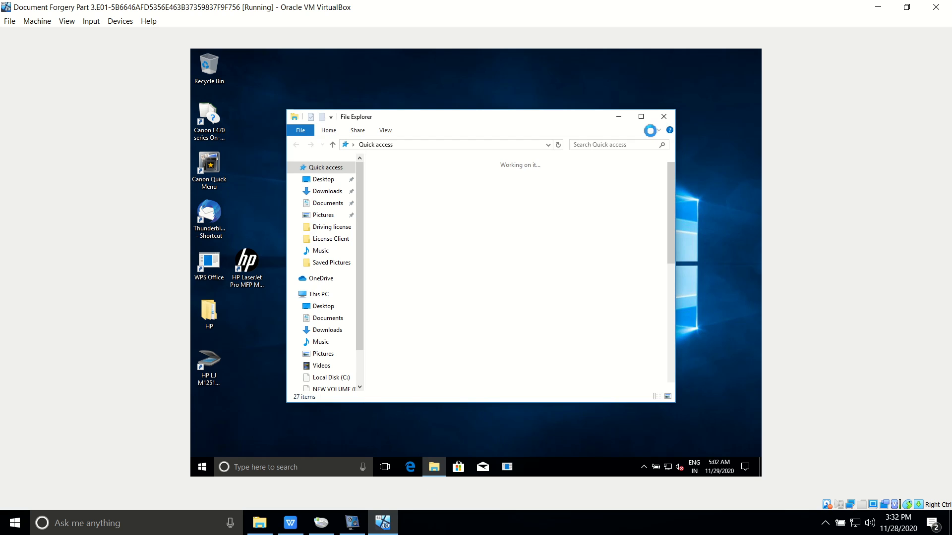
left_click(642, 118)
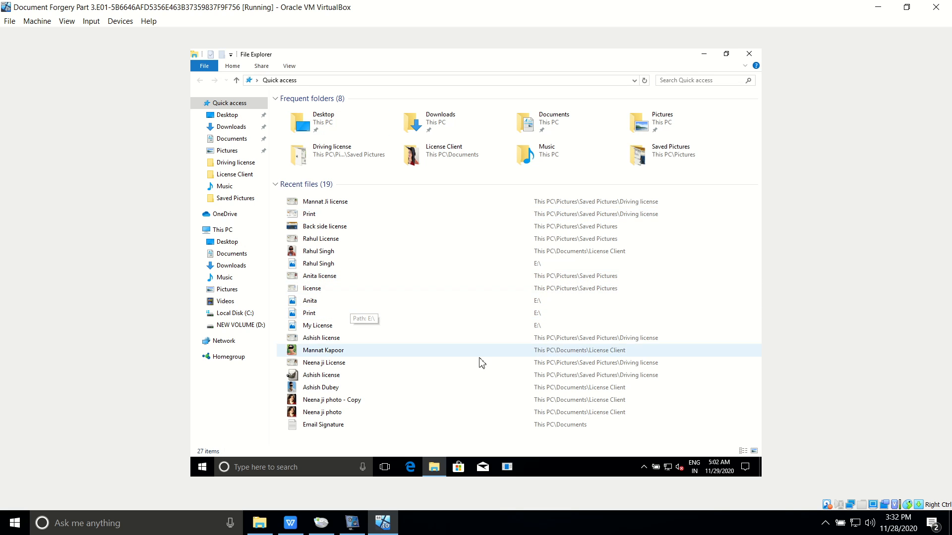
left_click(226, 326)
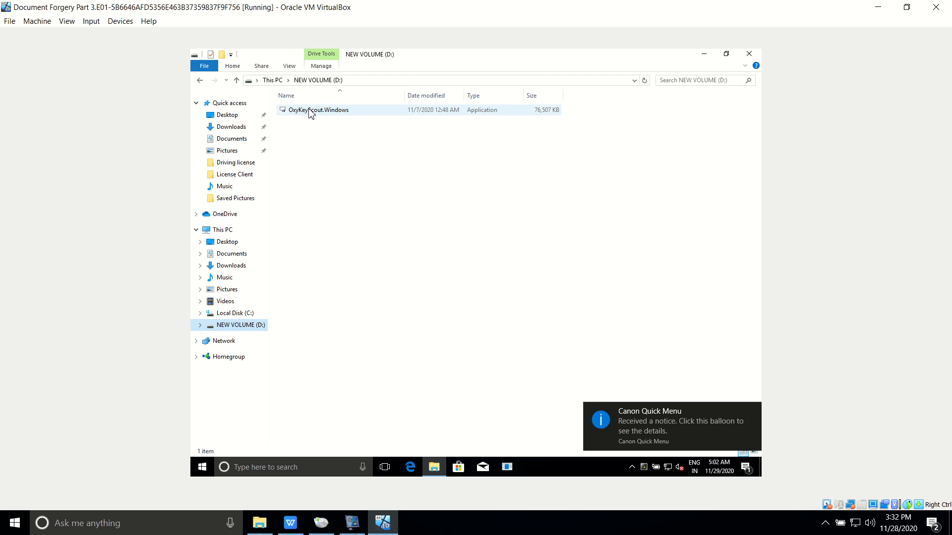
Launch OxyKeyScout.Windows elevated and start a Fast live search
double_click(310, 111)
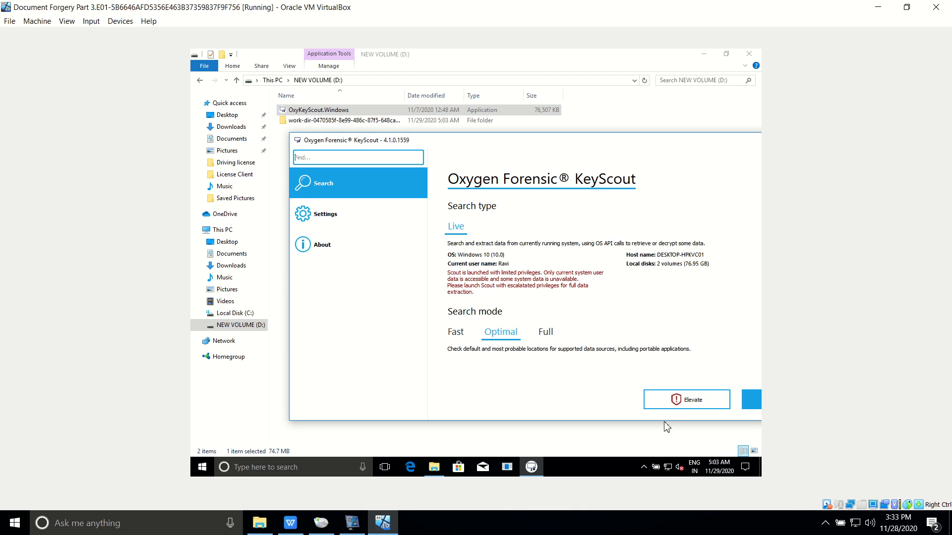
left_click(672, 404)
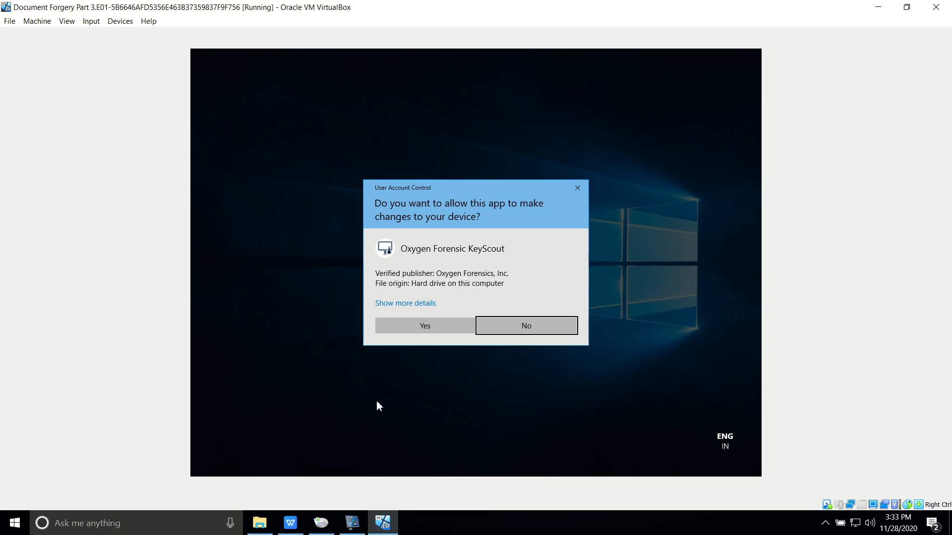
left_click(424, 322)
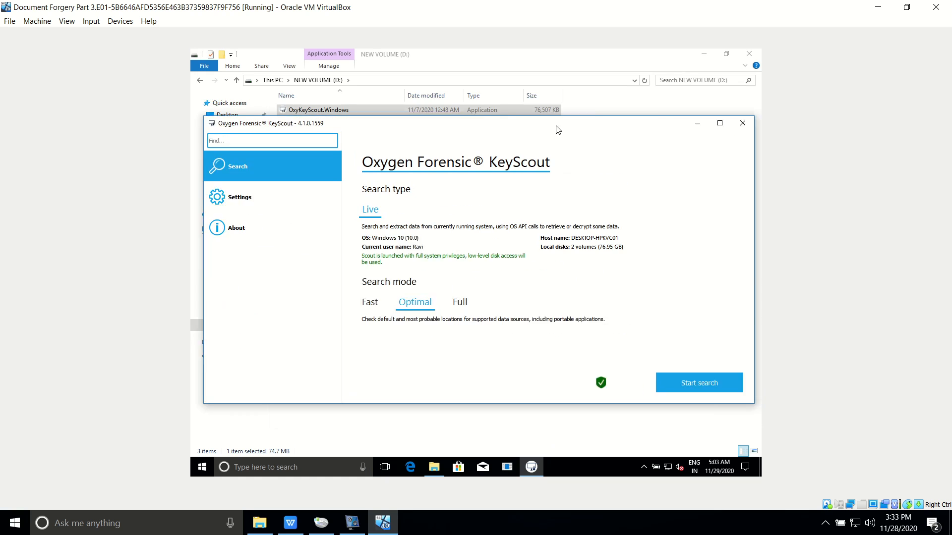
left_click(326, 281)
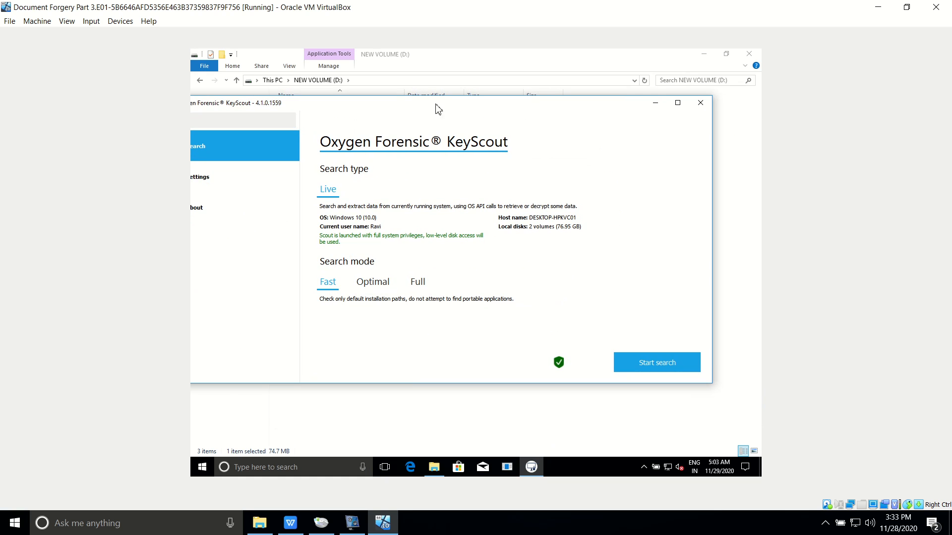
left_click(651, 367)
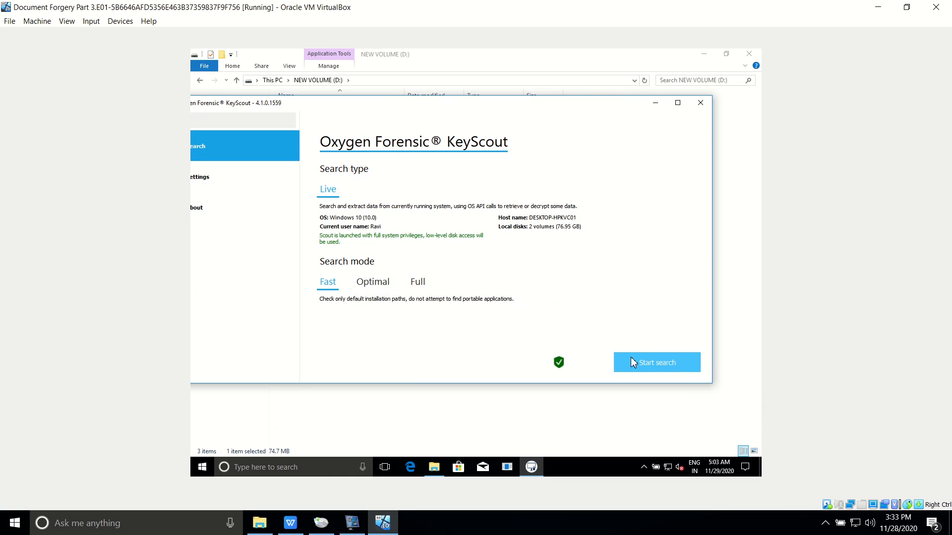
Review the five found applications, then close KeyScout and the D: drive window
left_click_drag(416, 106, 468, 95)
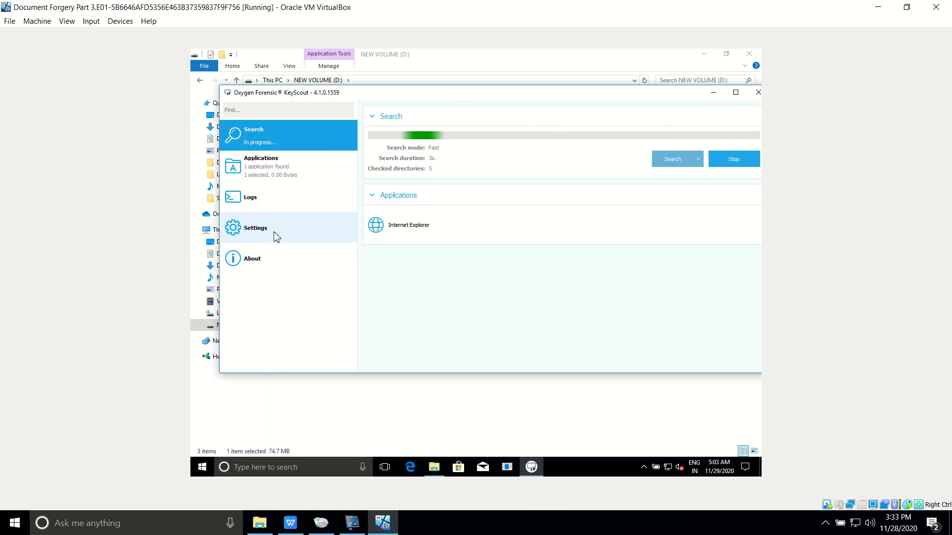
left_click(267, 171)
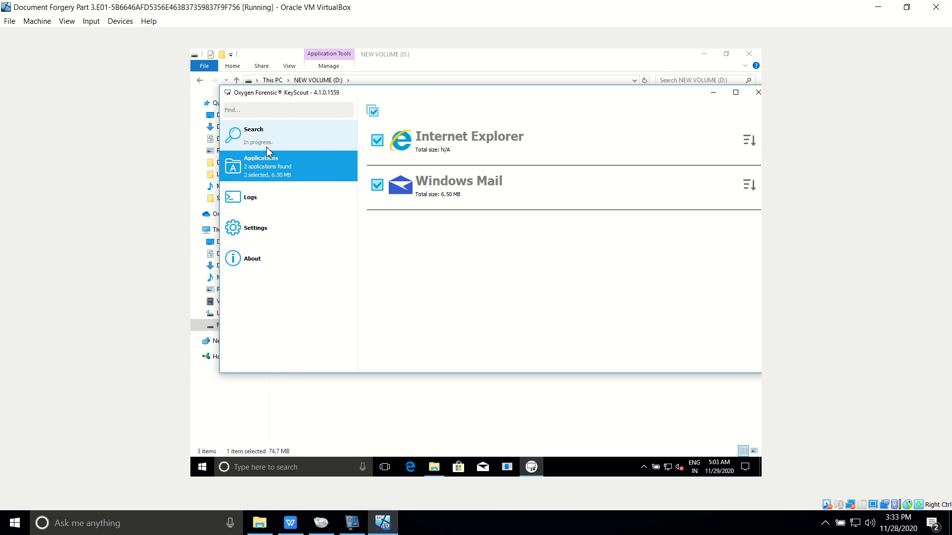
left_click(261, 143)
left_click(262, 171)
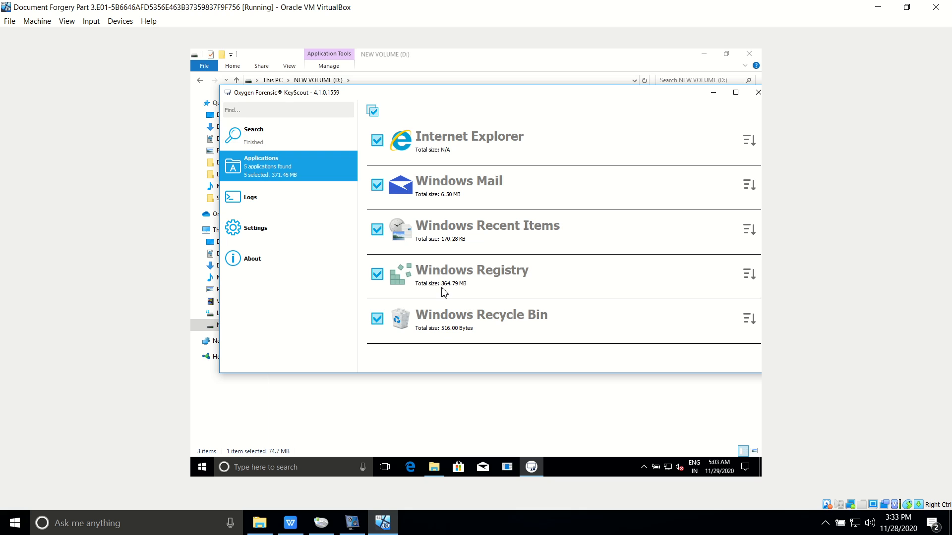
left_click(260, 145)
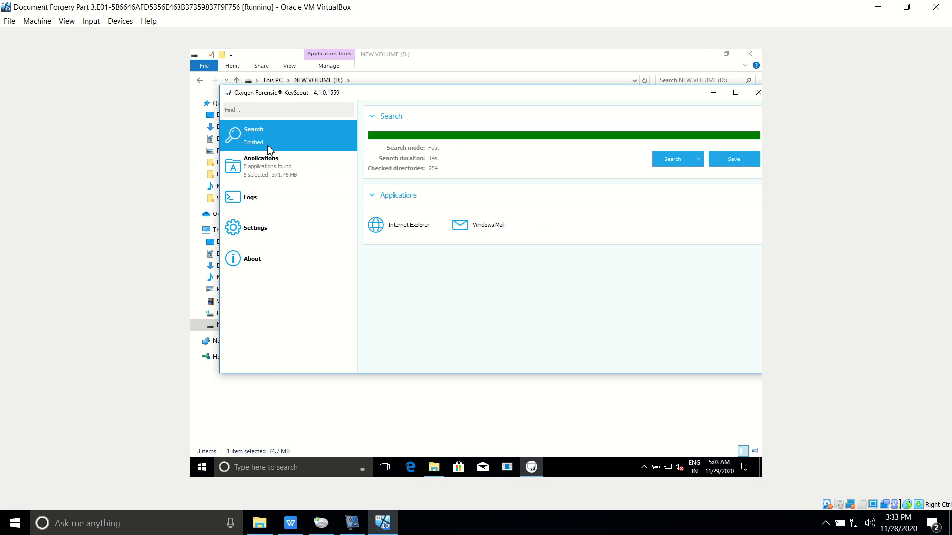
left_click(255, 170)
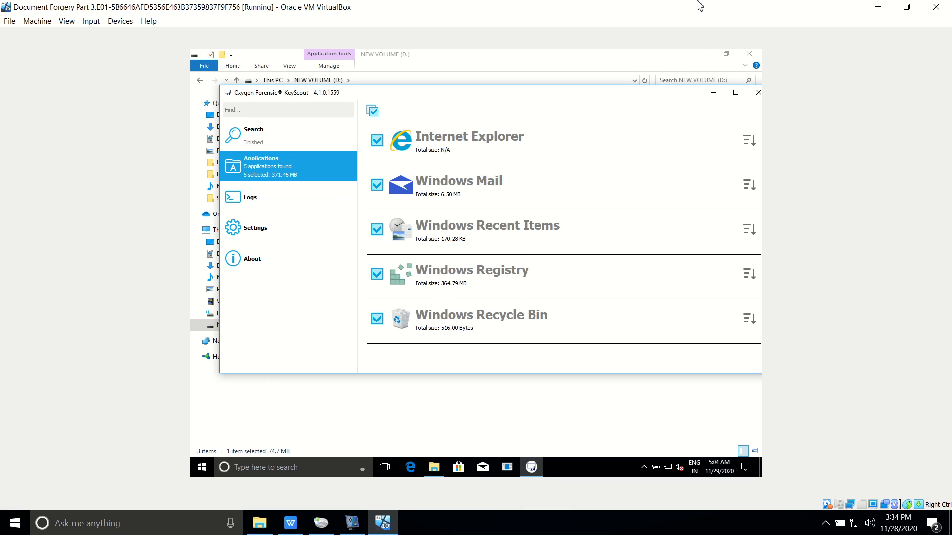
left_click(758, 94)
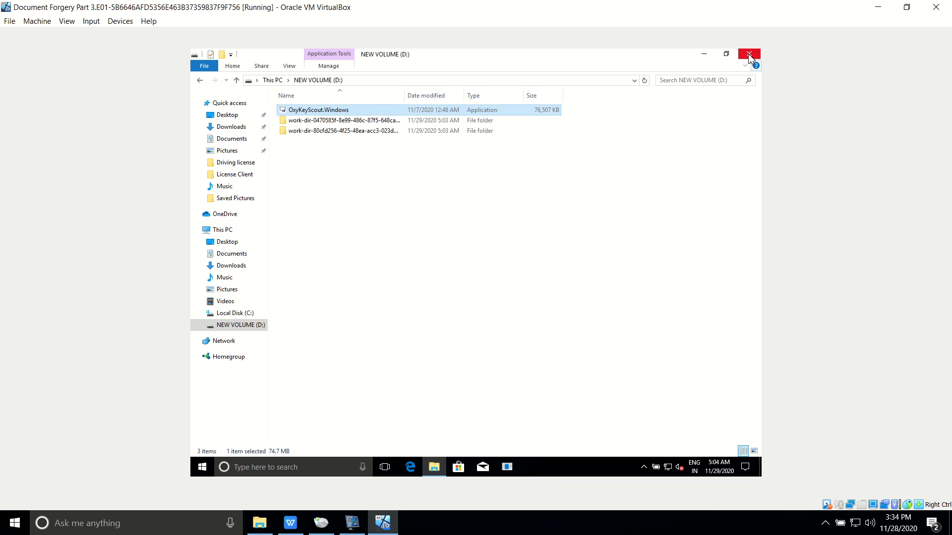
left_click(749, 54)
Refresh the guest desktop, reopen File Explorer at This PC, and open Windows search
right_click(550, 209)
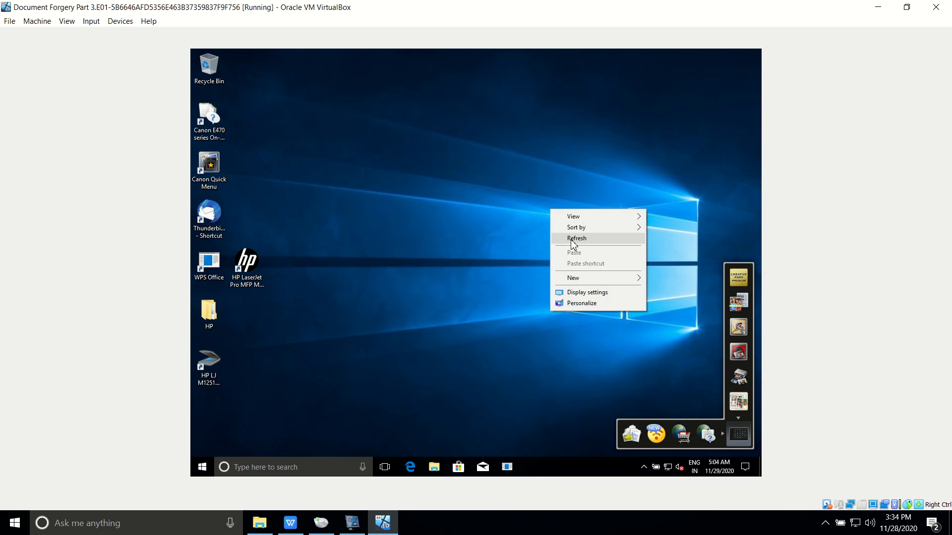
left_click(572, 242)
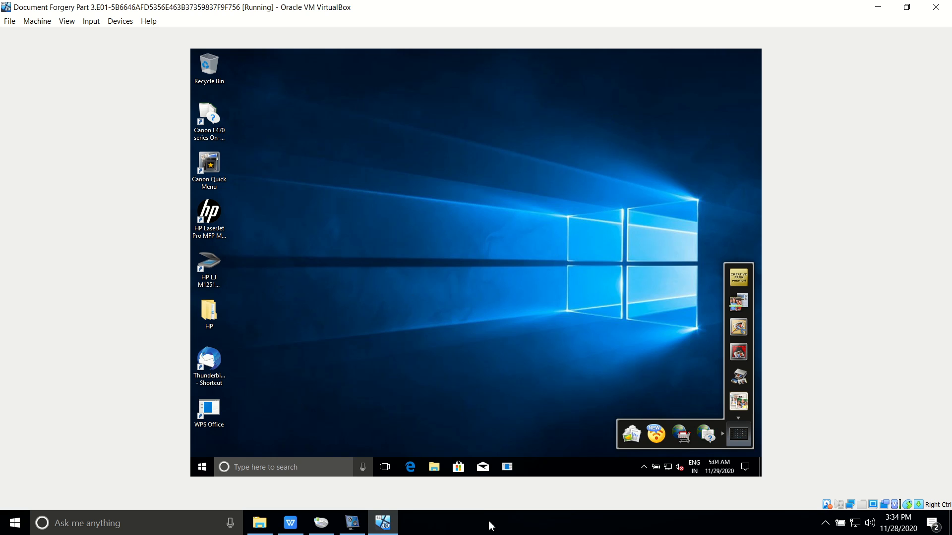
left_click(434, 467)
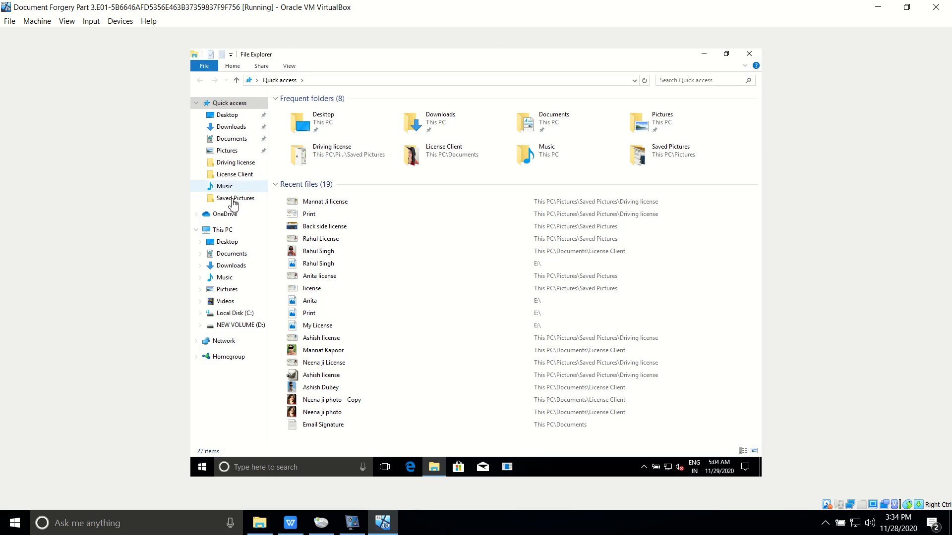
left_click(223, 230)
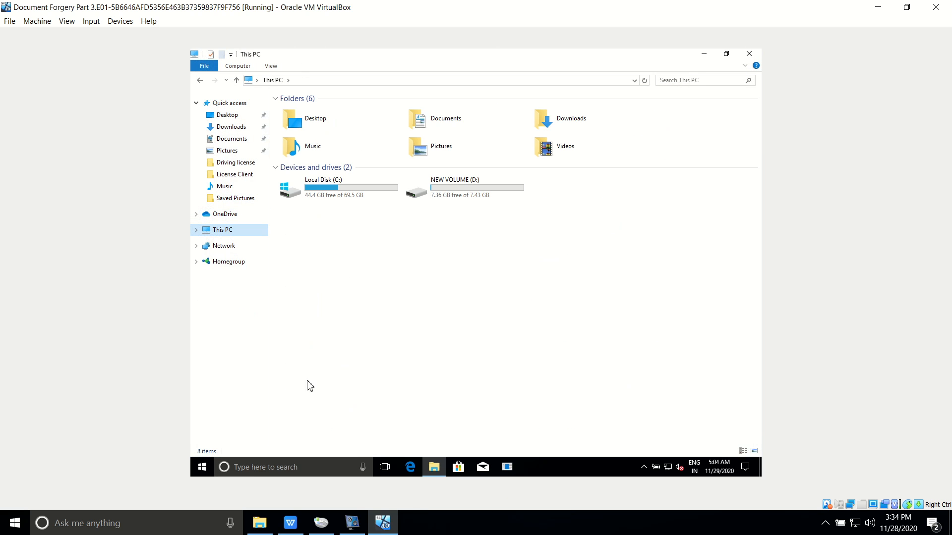
left_click(257, 470)
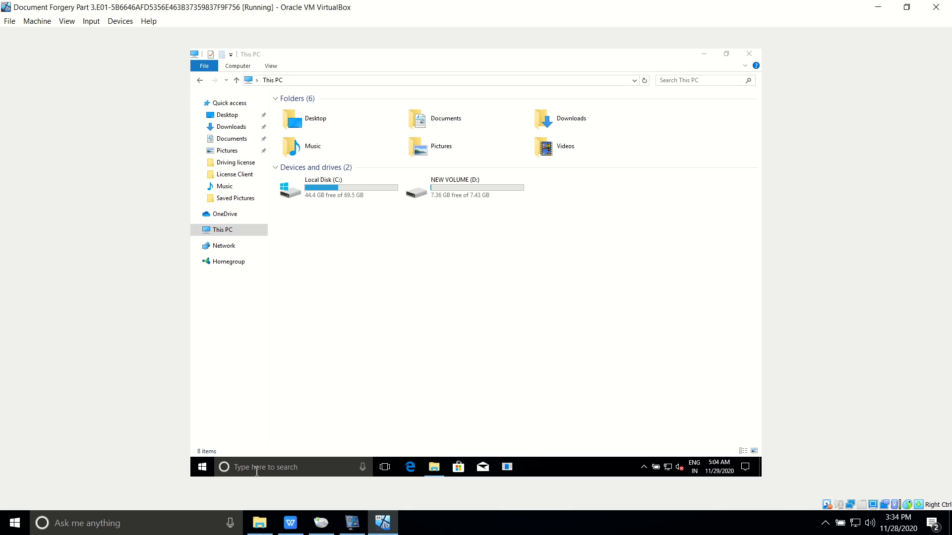
left_click(255, 468)
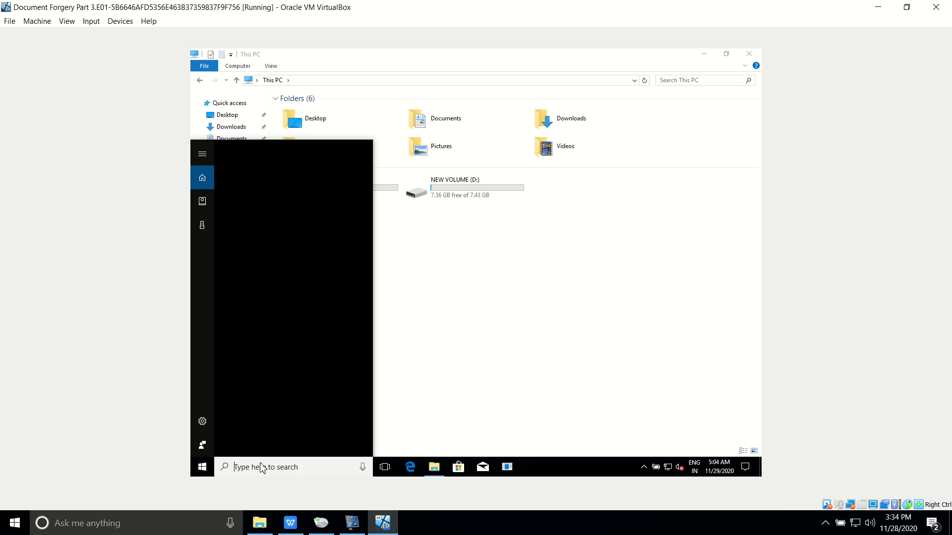
Start GIMP in the guest, then show OSForensic Webinar.pptx at slide 12 in WPS Office
type("gi")
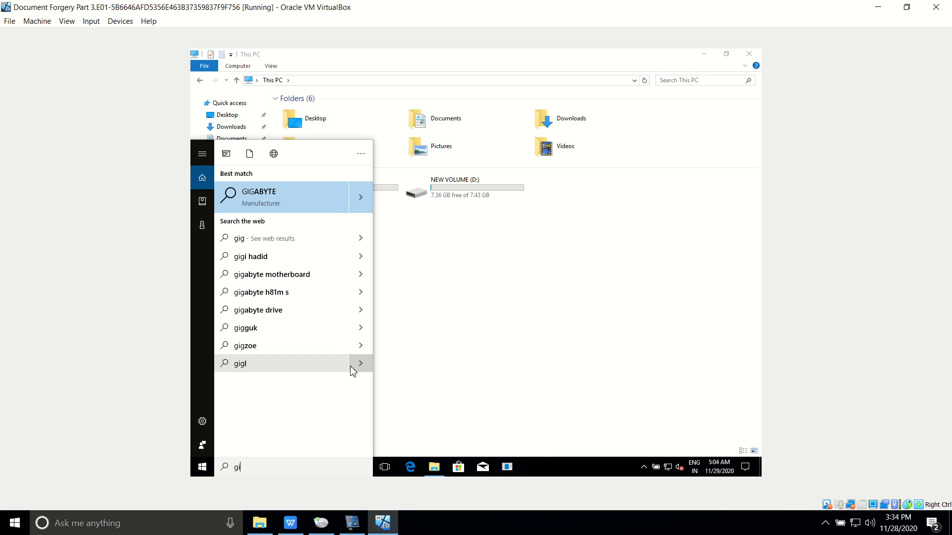
type("mp")
left_click(250, 192)
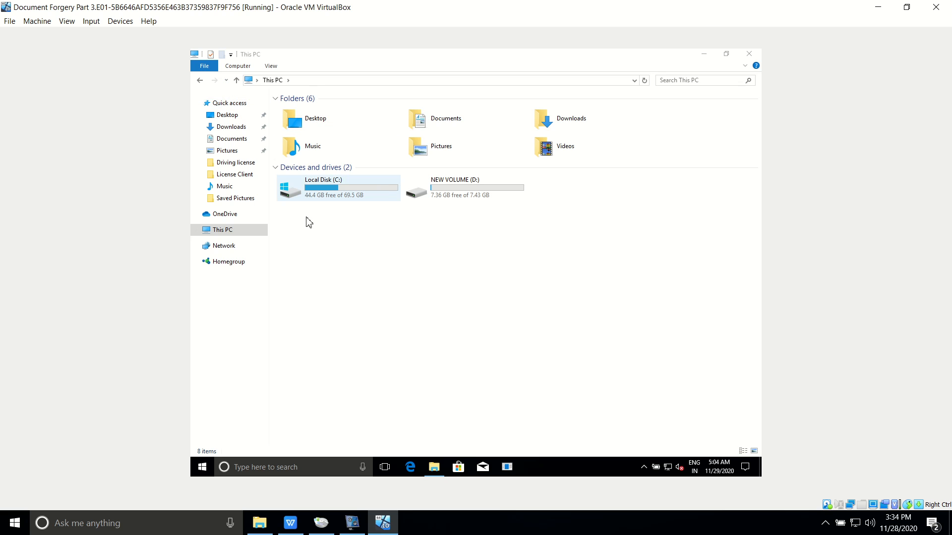
left_click(711, 57)
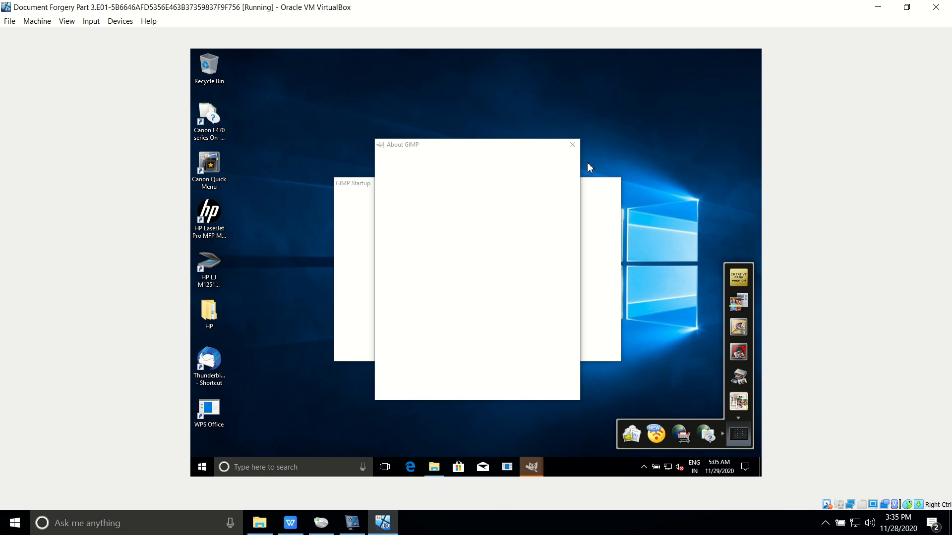
left_click(321, 523)
left_click(290, 523)
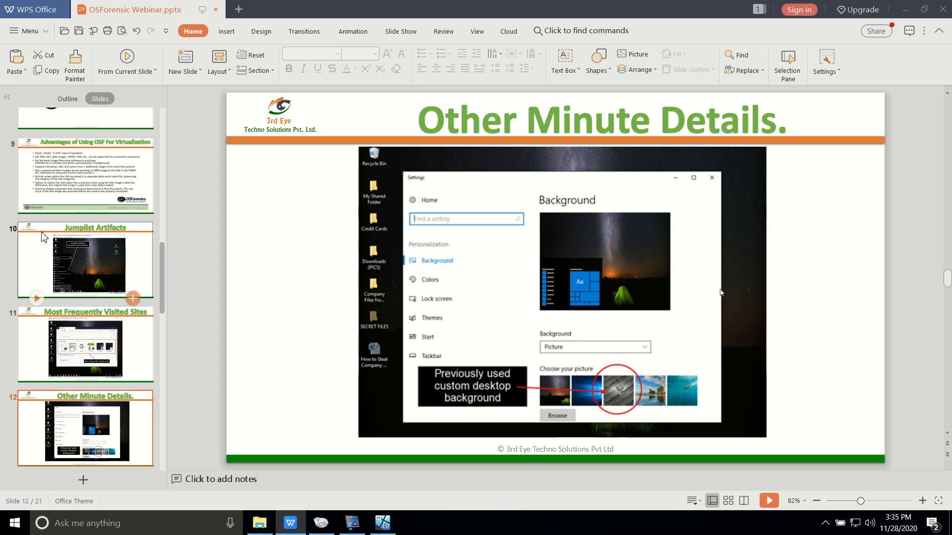